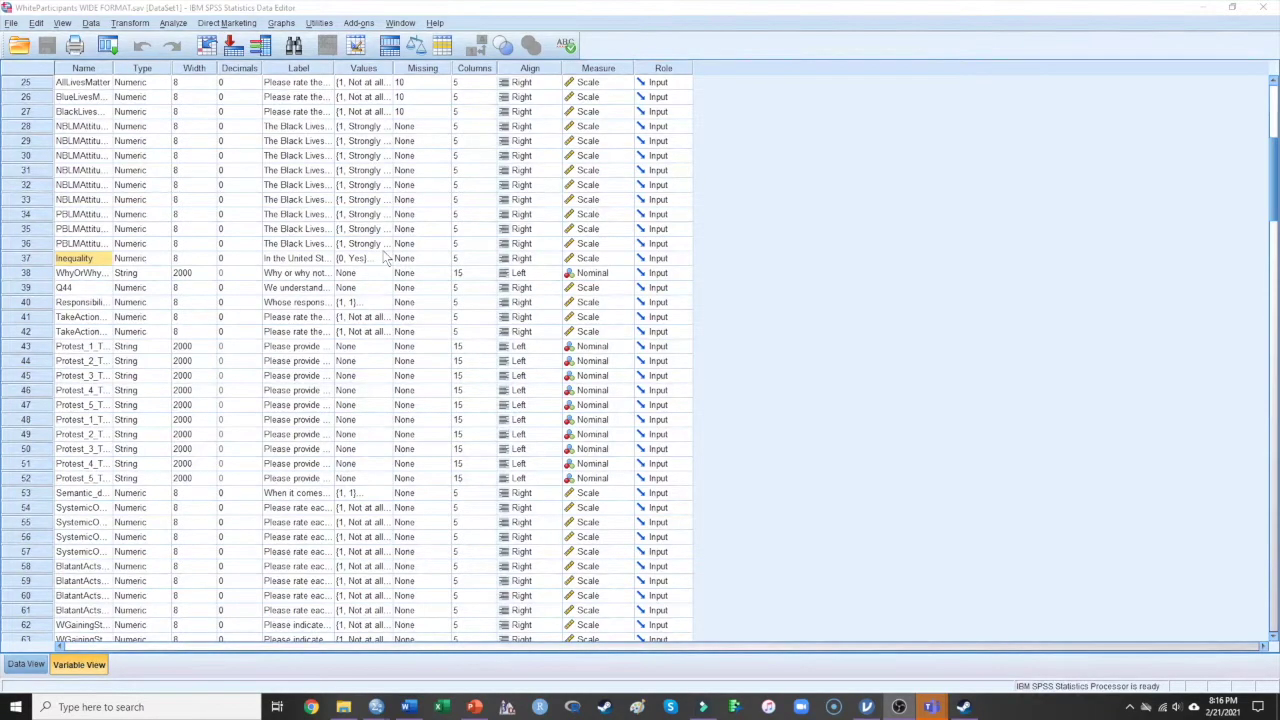
- Locate the Inequality variable and the computed scale variables near the list's end, and widen the Name column to fit full variable names
click(108, 261)
click(360, 260)
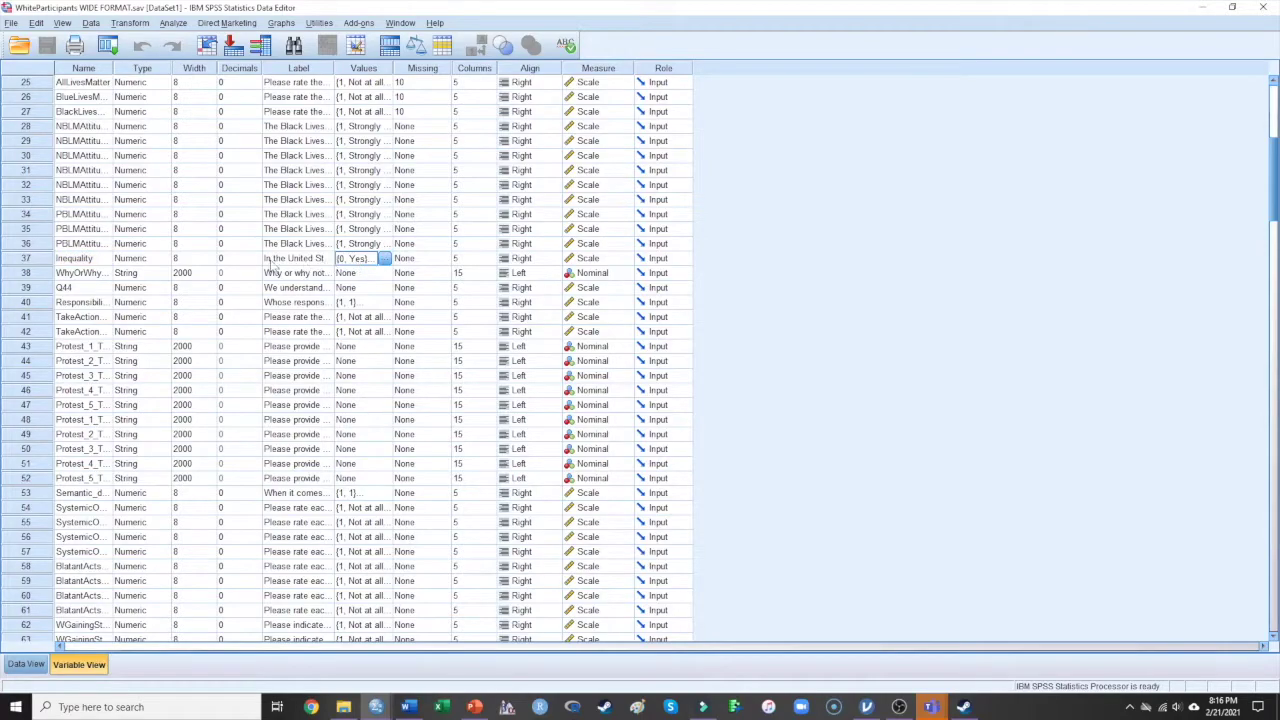
click(110, 259)
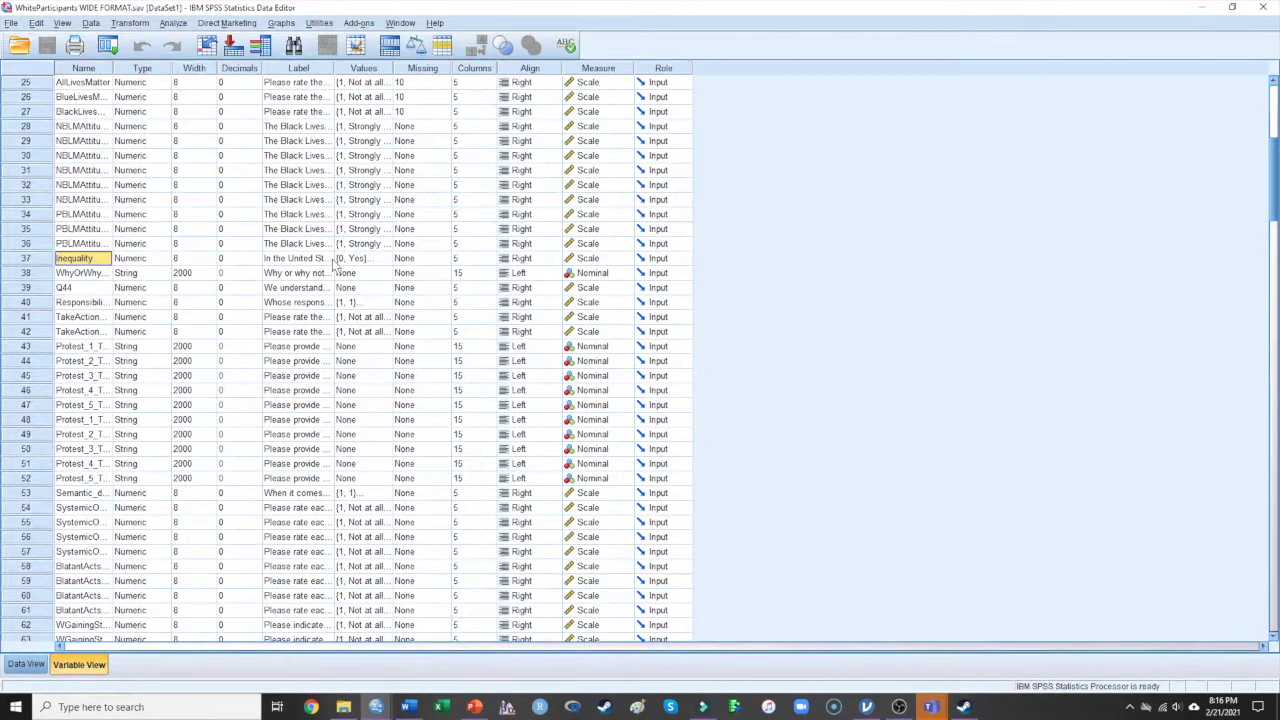
scroll(315, 255, down, 20)
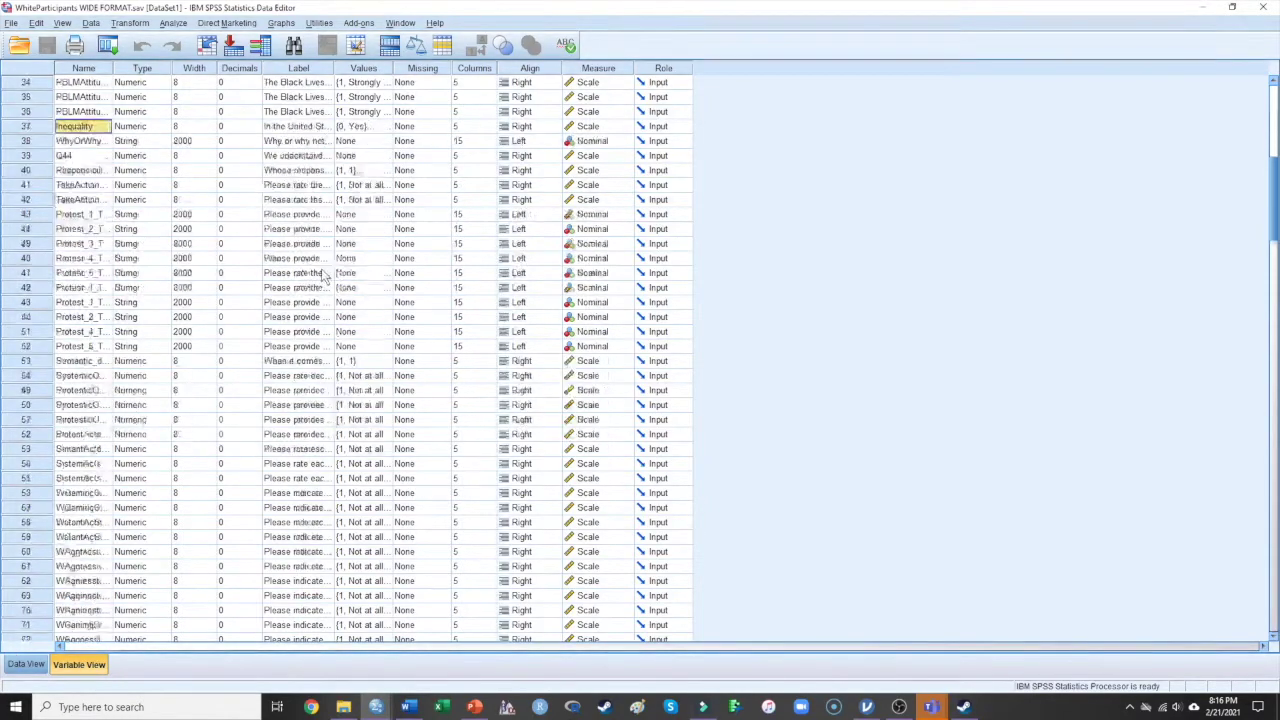
scroll(352, 310, down, 19)
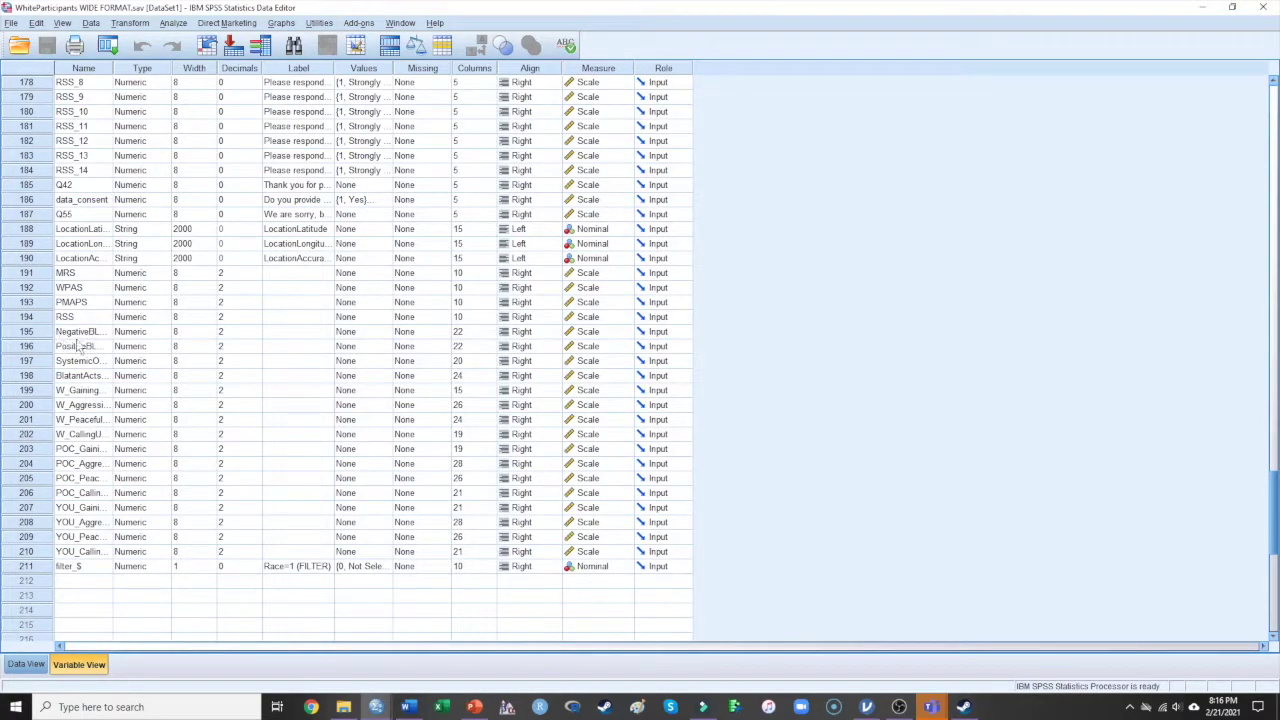
double_click(114, 67)
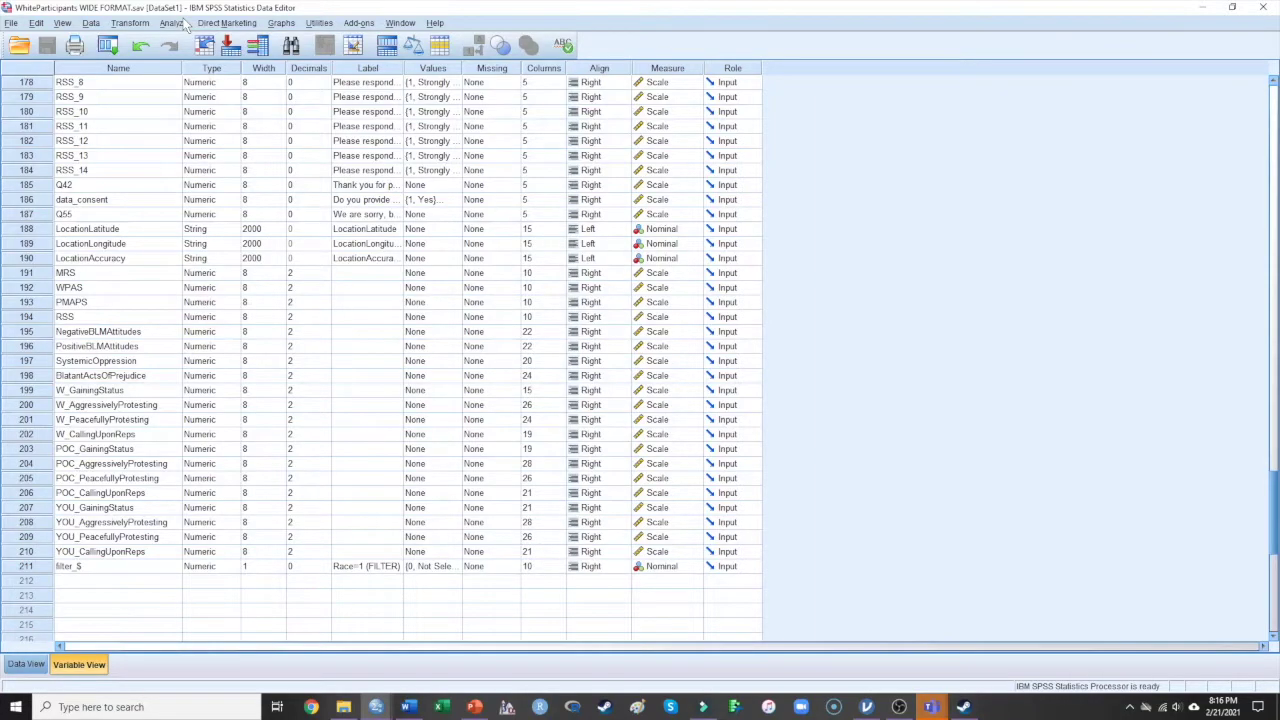
- Start an Independent-Samples T Test and assign Inequality as the grouping variable
click(174, 24)
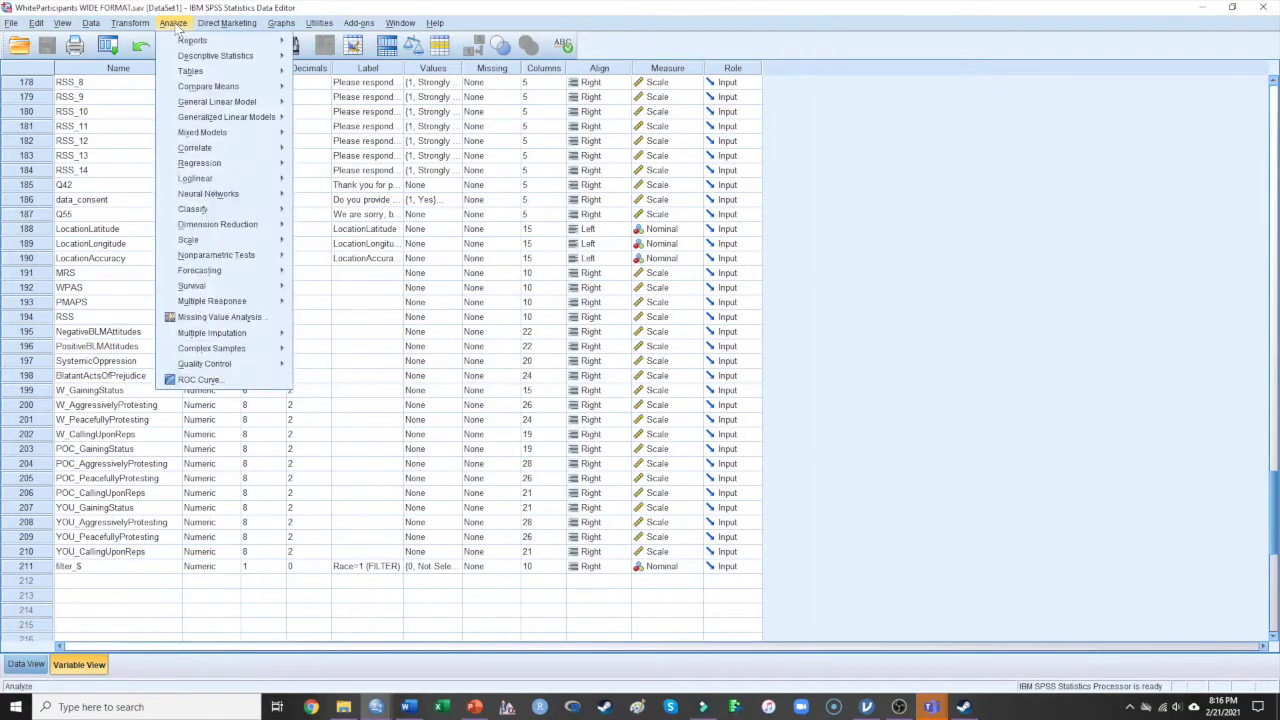
mouse_move(182, 42)
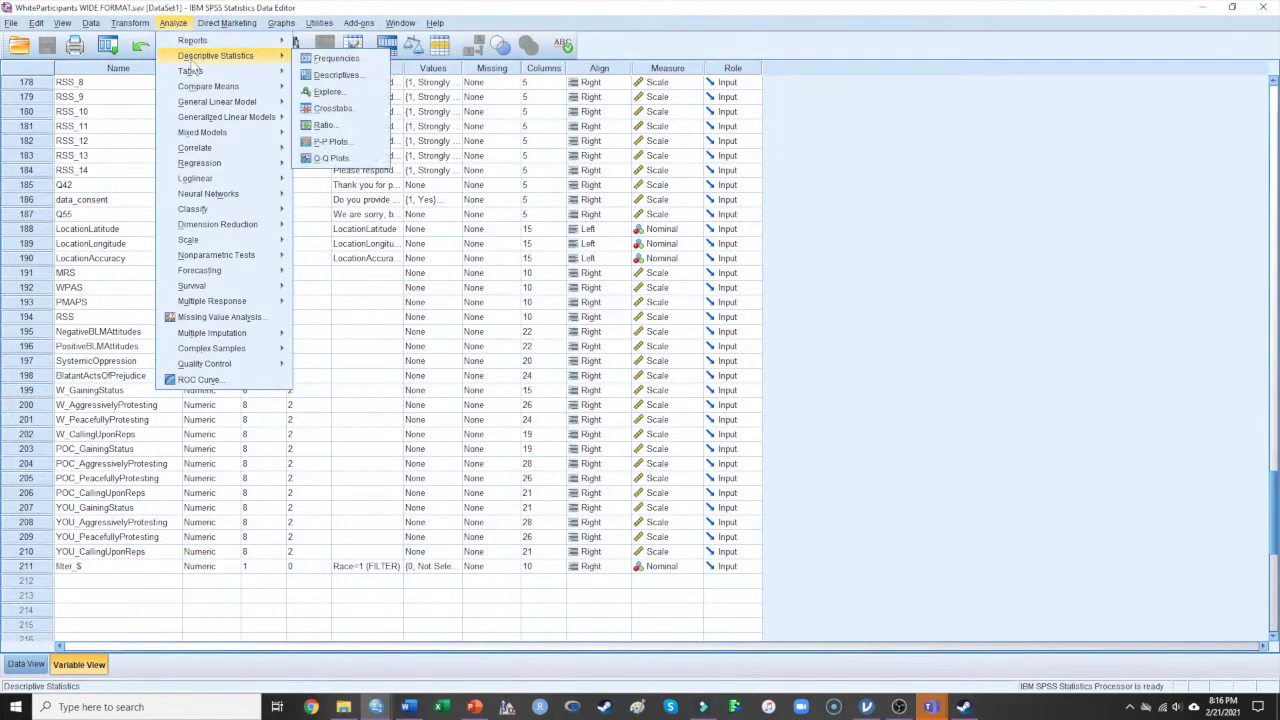
mouse_move(197, 90)
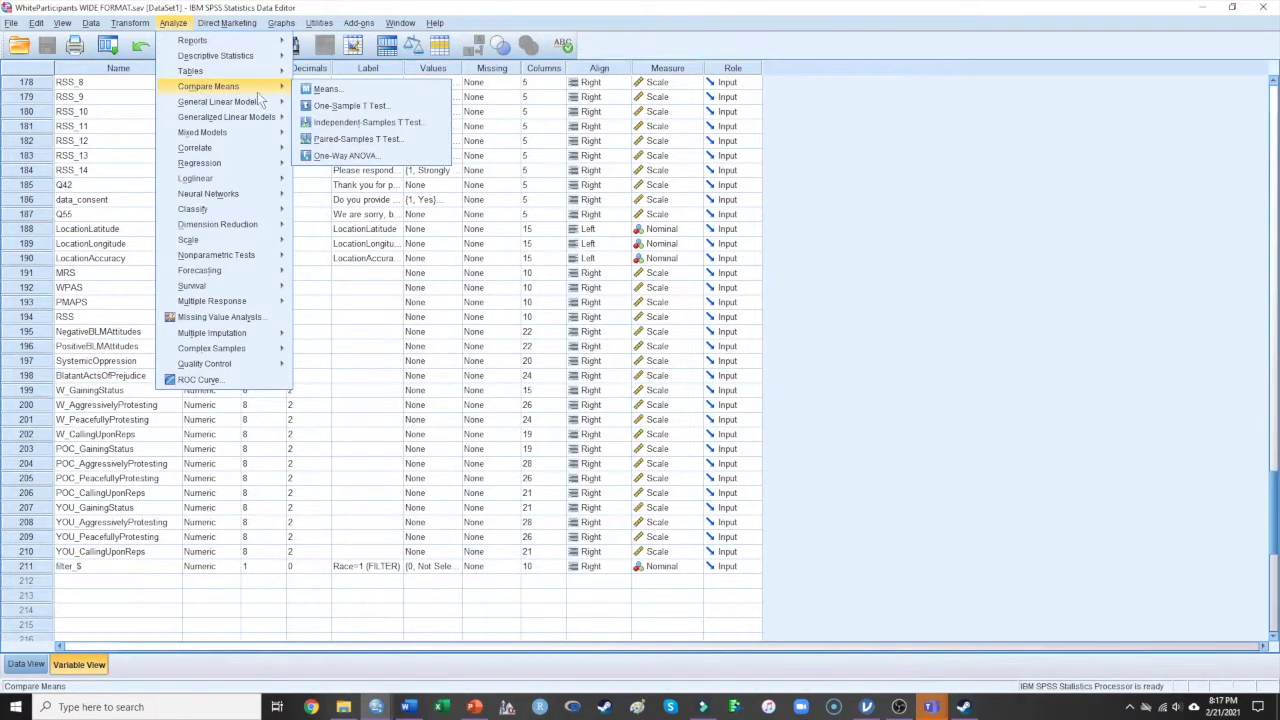
click(357, 122)
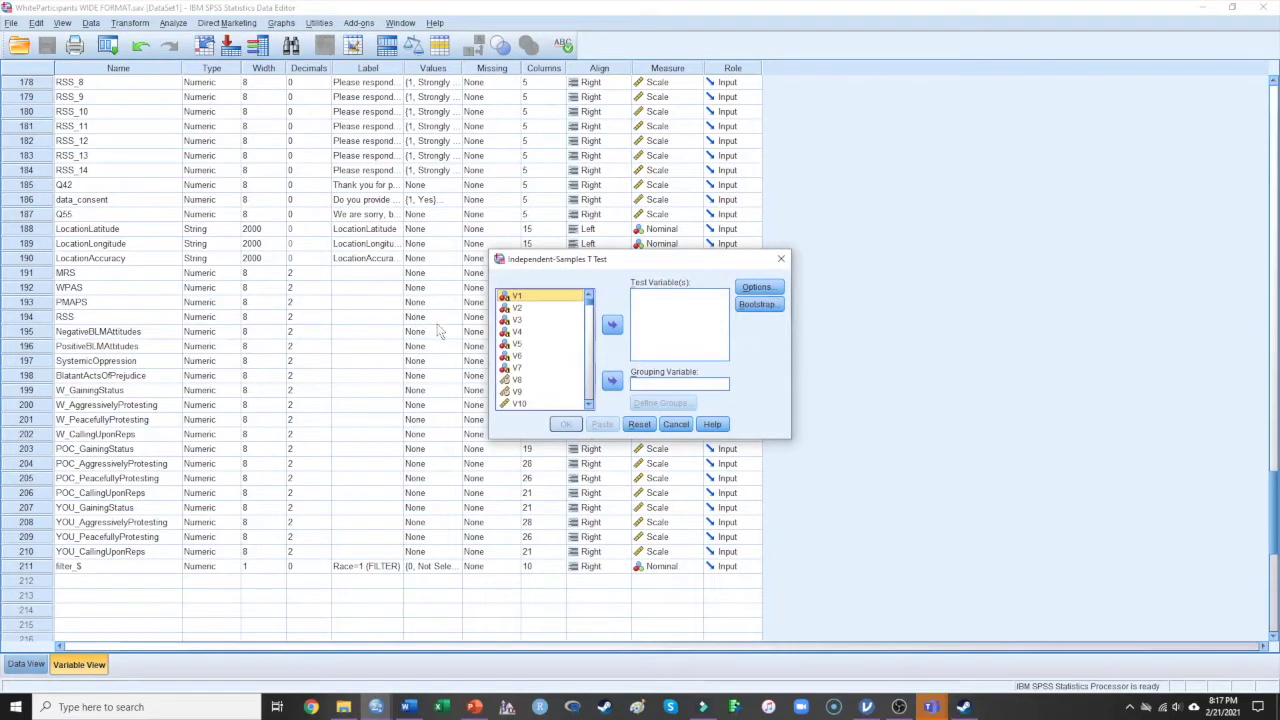
scroll(521, 334, down, 10)
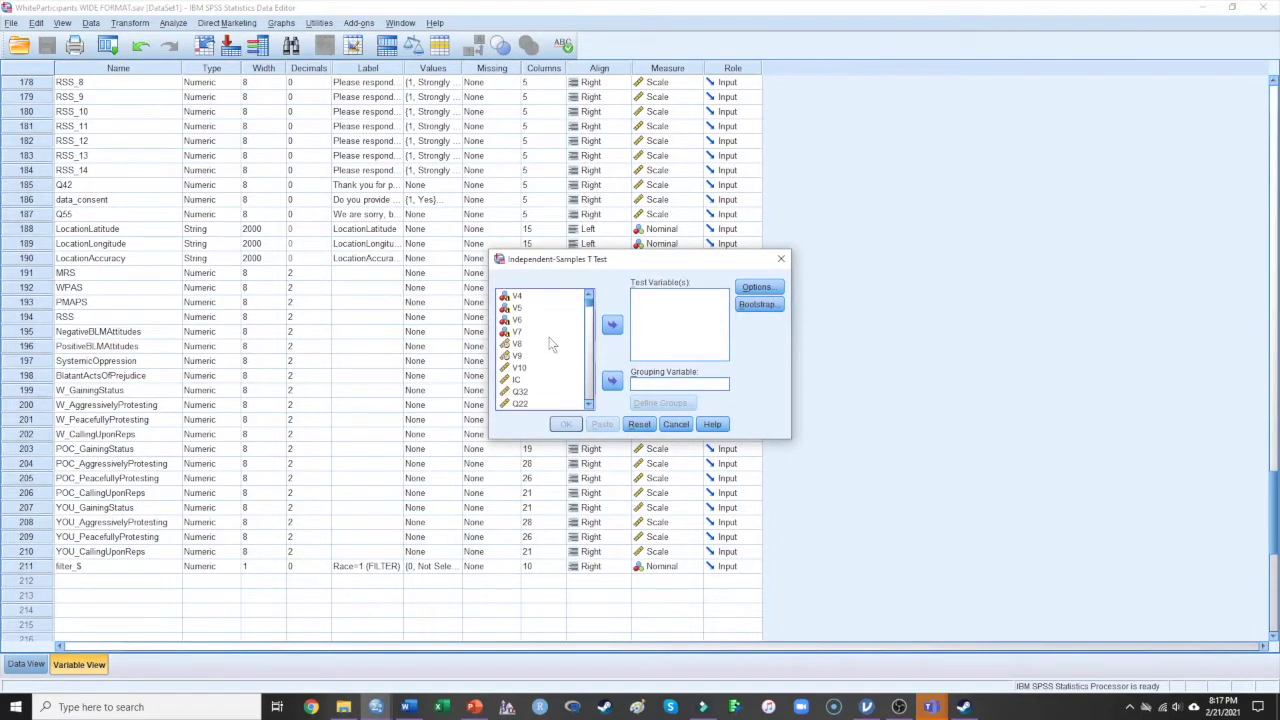
scroll(553, 343, down, 8)
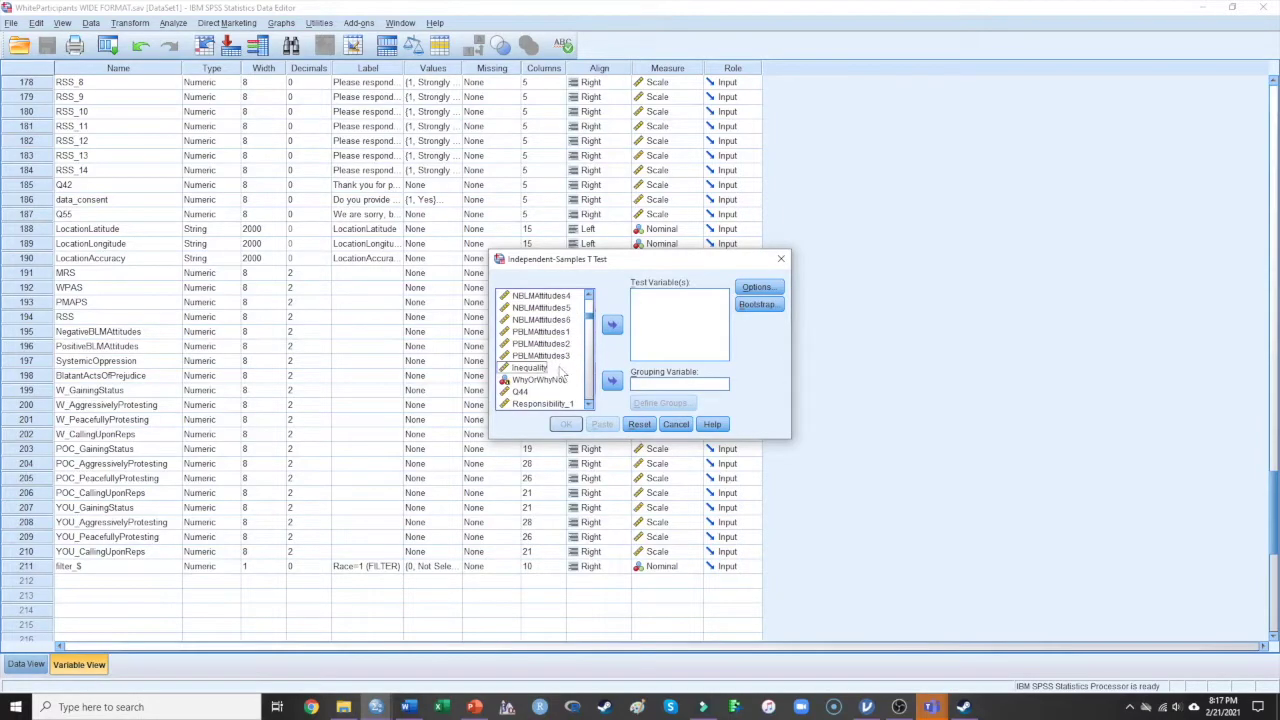
click(548, 369)
click(614, 382)
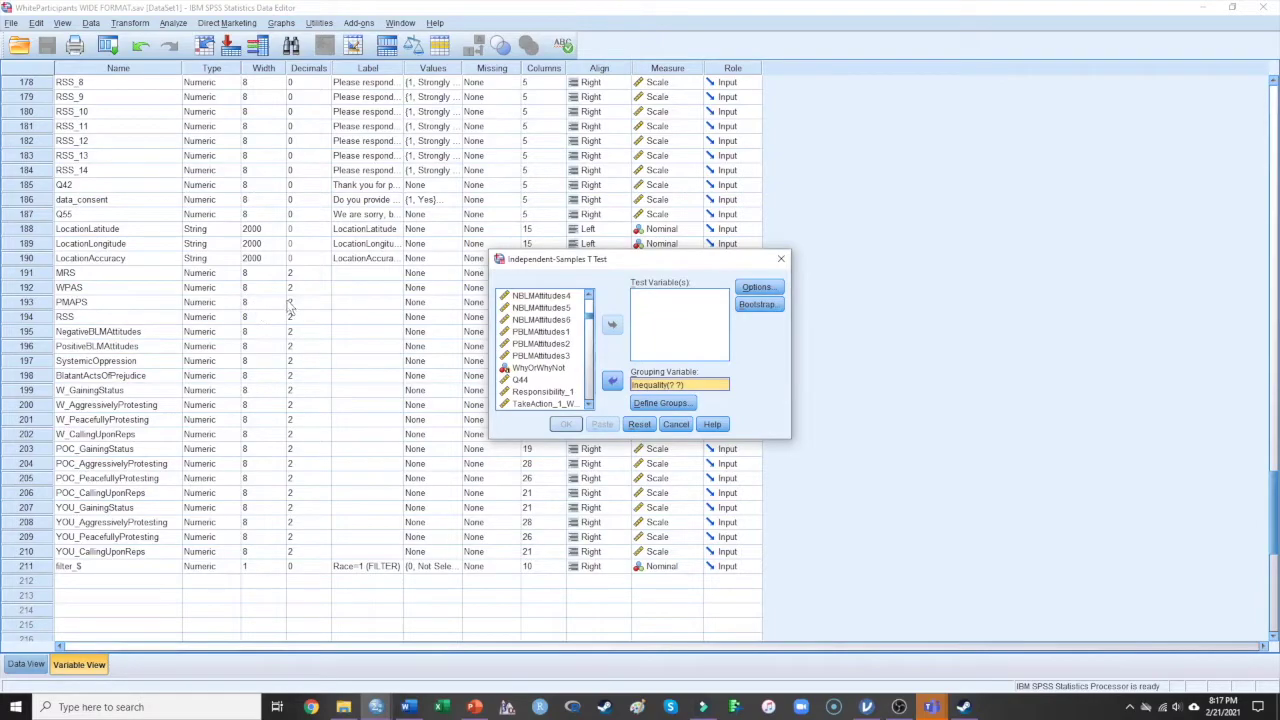
- Check the value labels of the Inequality variable to see how its answers are coded
scroll(294, 300, up, 12)
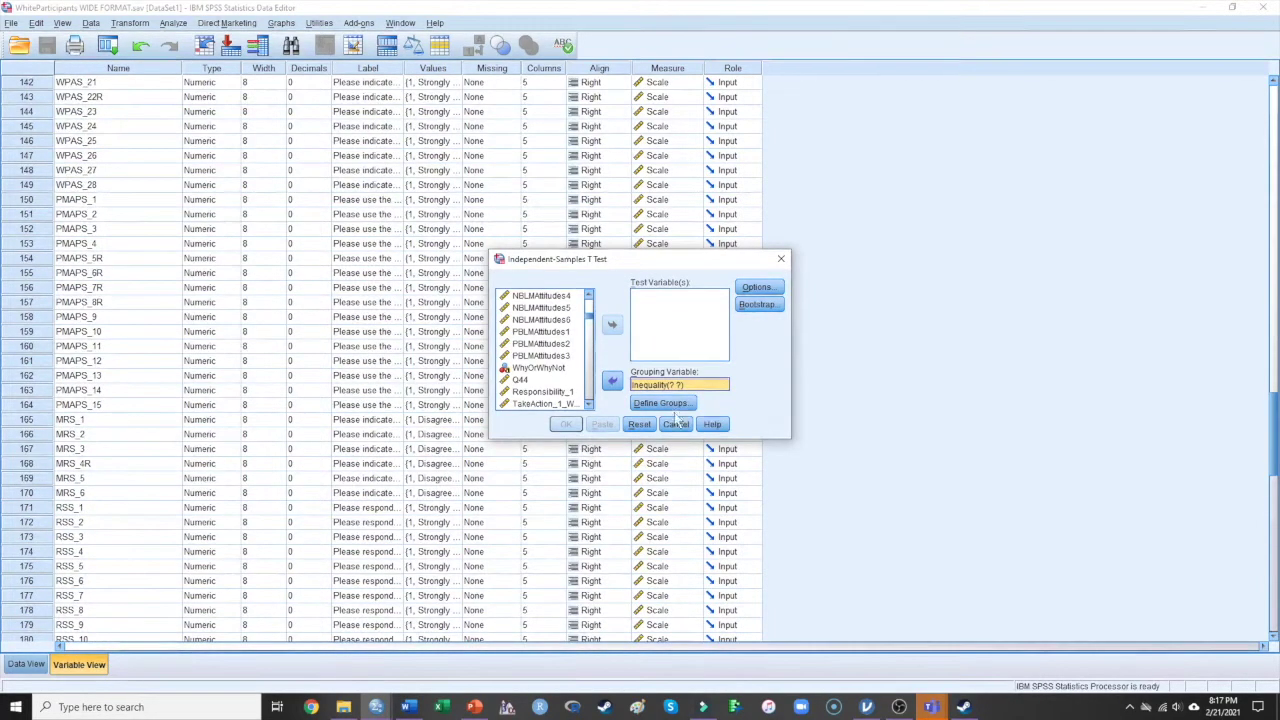
scroll(305, 268, up, 13)
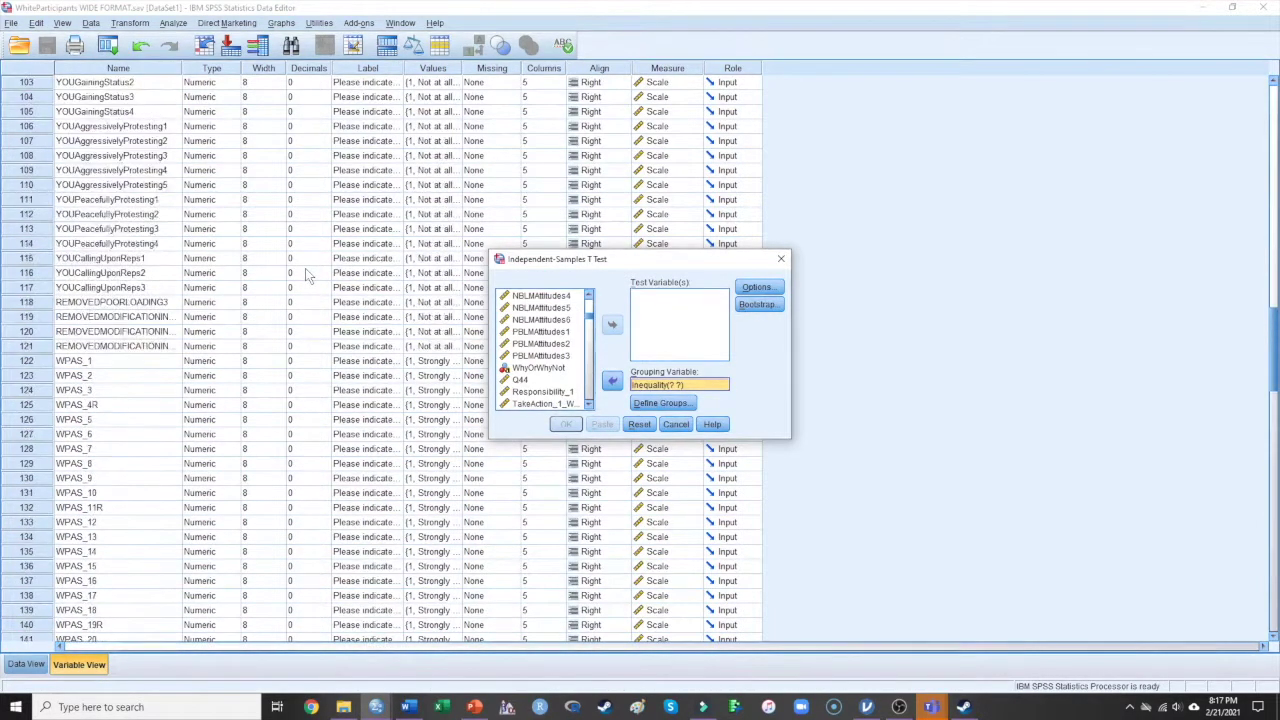
scroll(305, 268, up, 20)
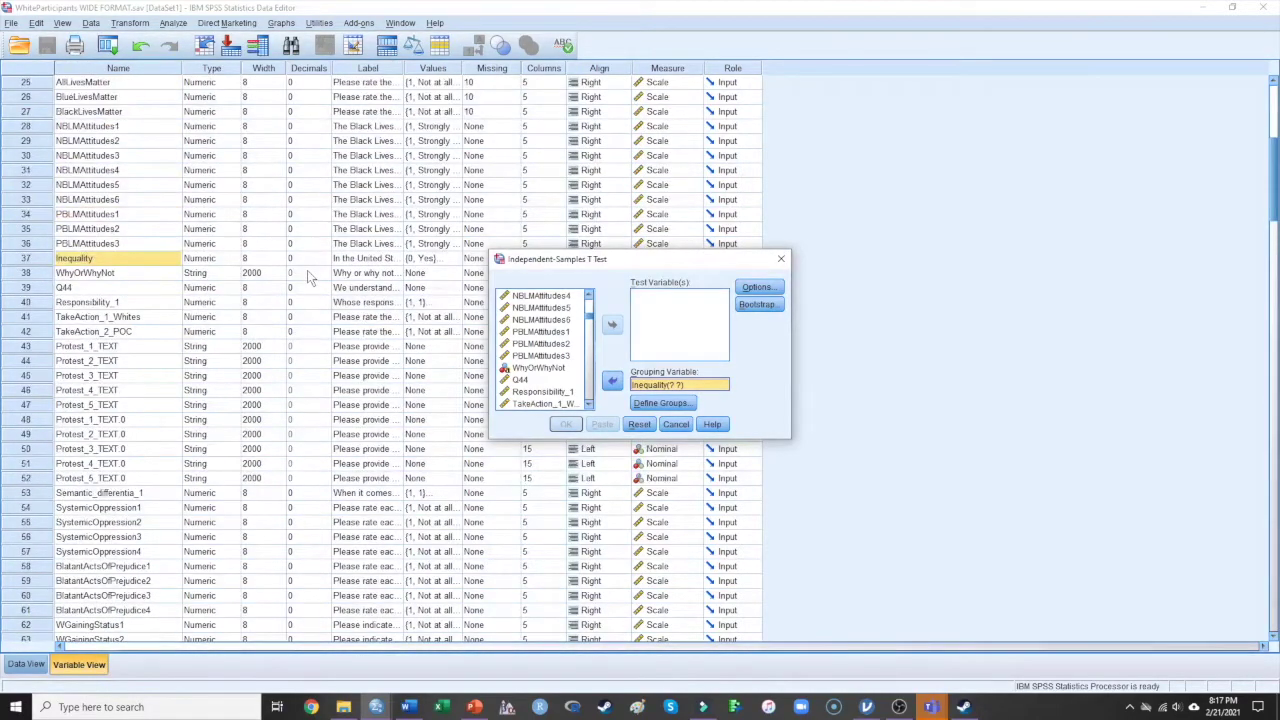
scroll(300, 270, down, 1)
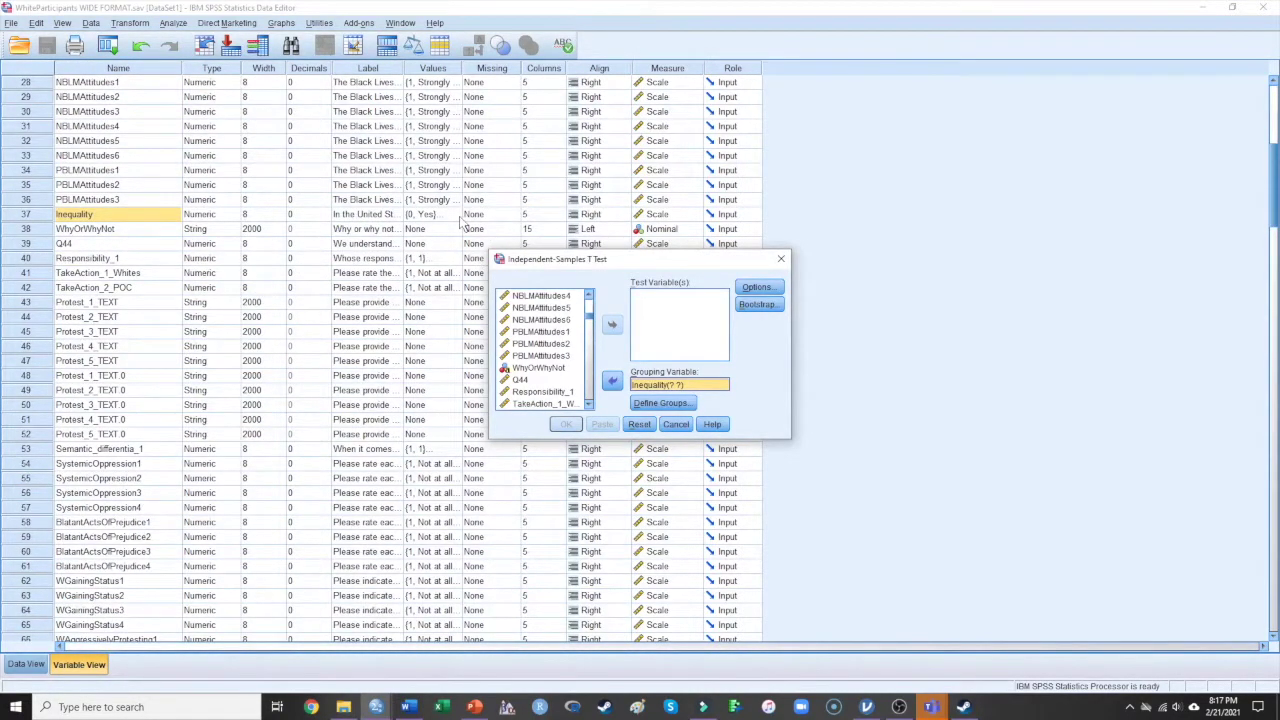
double_click(458, 216)
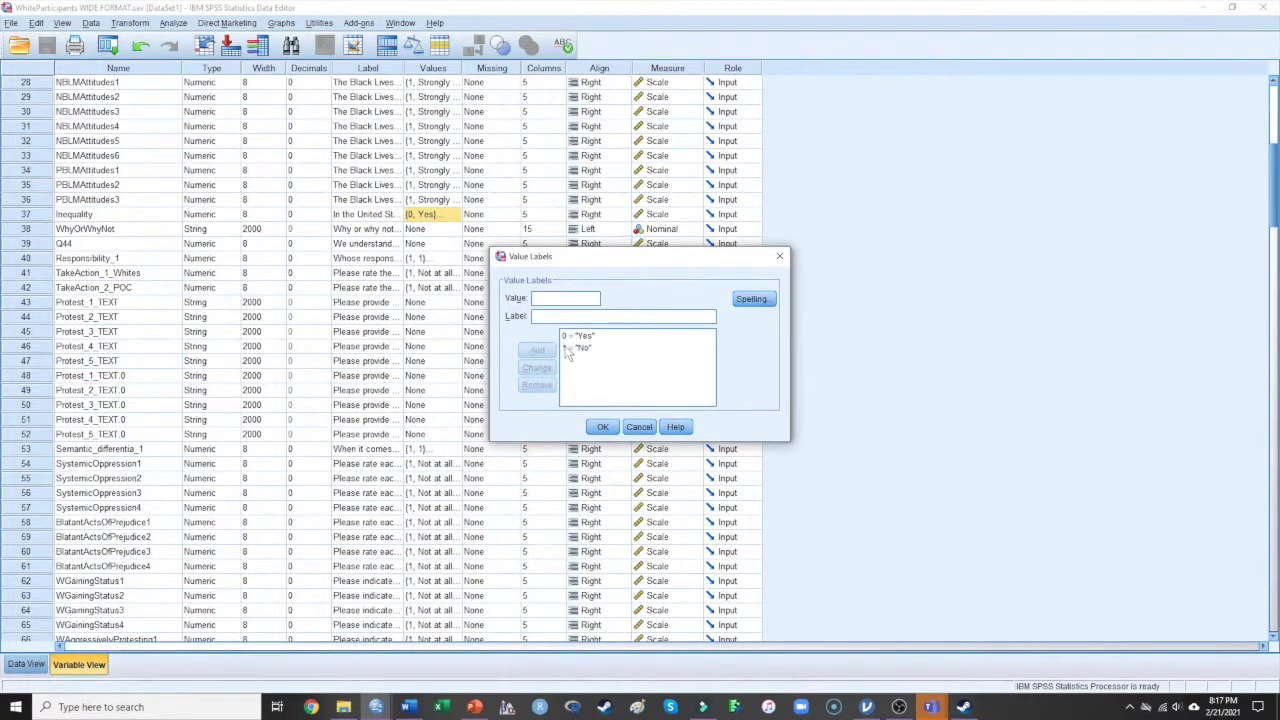
click(639, 426)
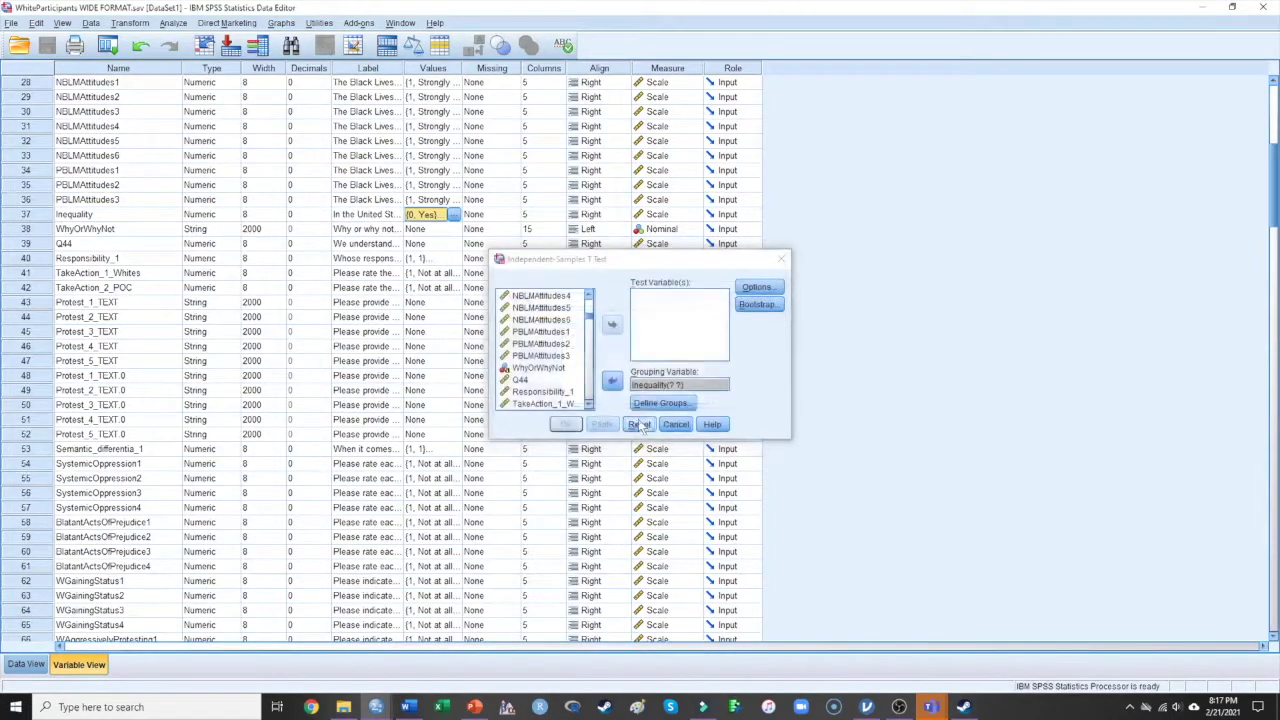
- Define the Inequality groups by specified values, with 0 for Group 1 and 1 for Group 2
click(648, 402)
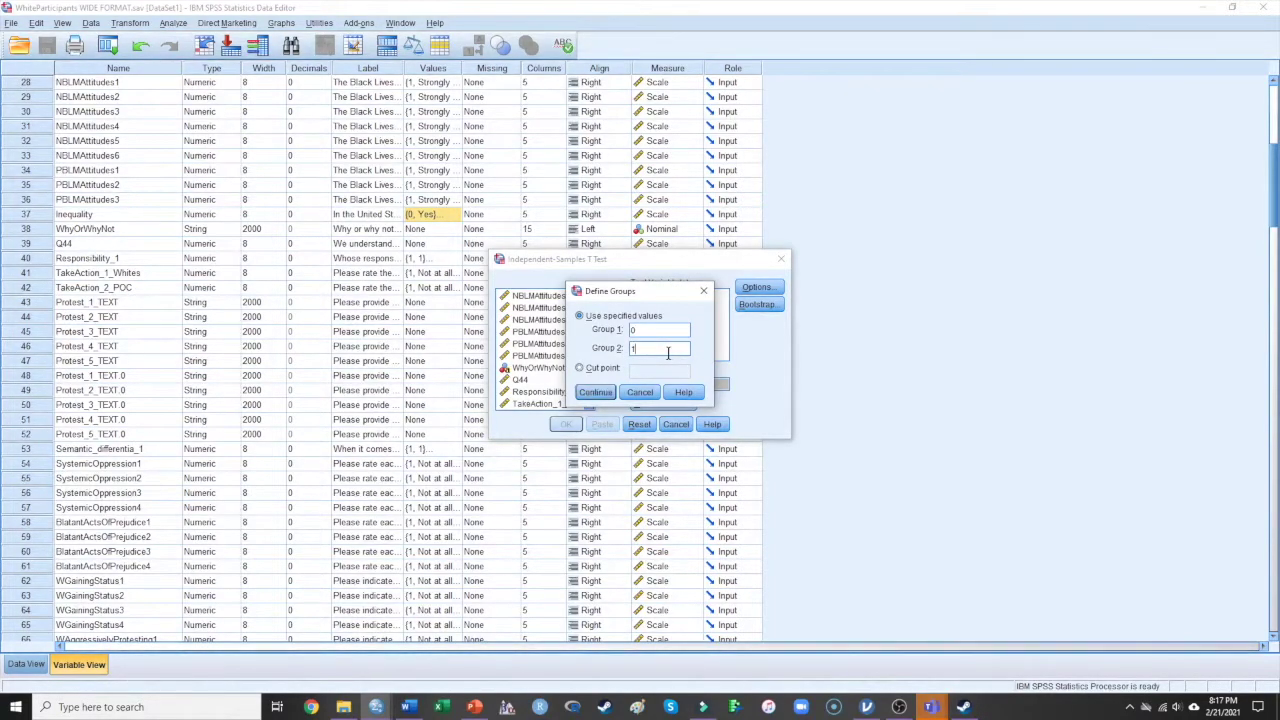
text(1)
click(592, 393)
- Add PositiveBLMAttitudes and NegativeBLMAttitudes as the test variables
scroll(585, 348, down, 10)
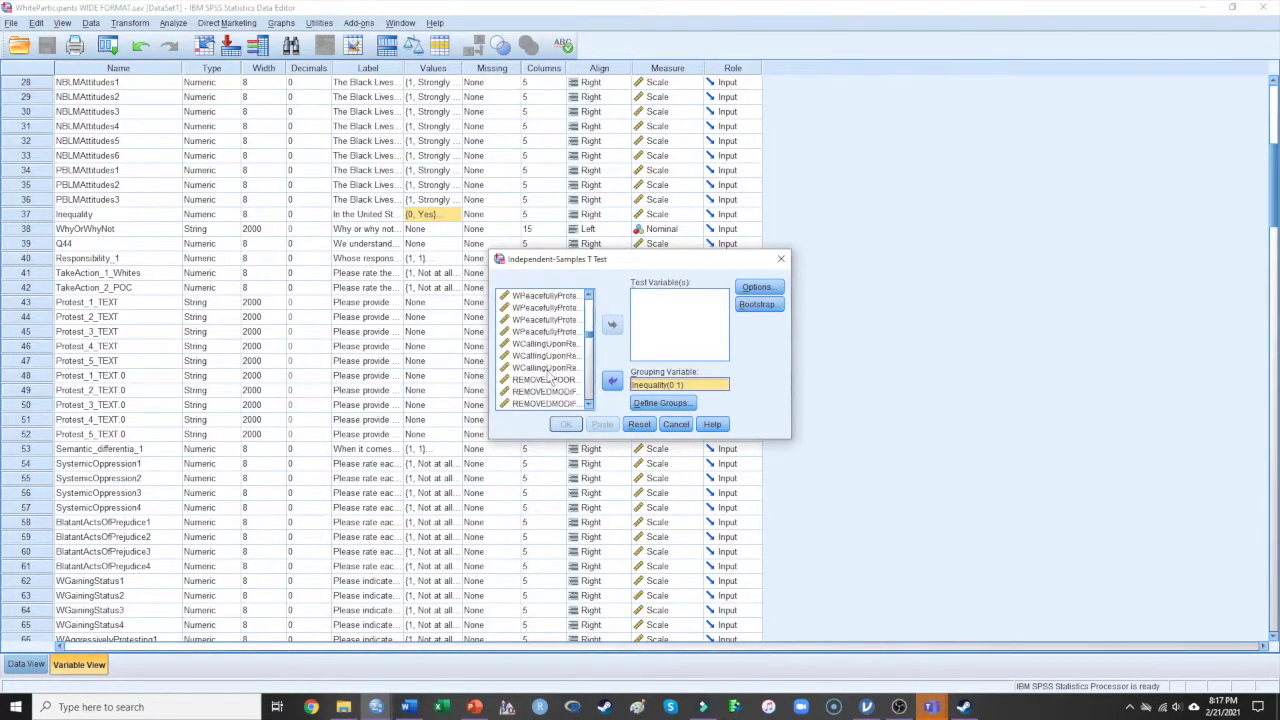
scroll(561, 321, down, 10)
scroll(548, 333, down, 2)
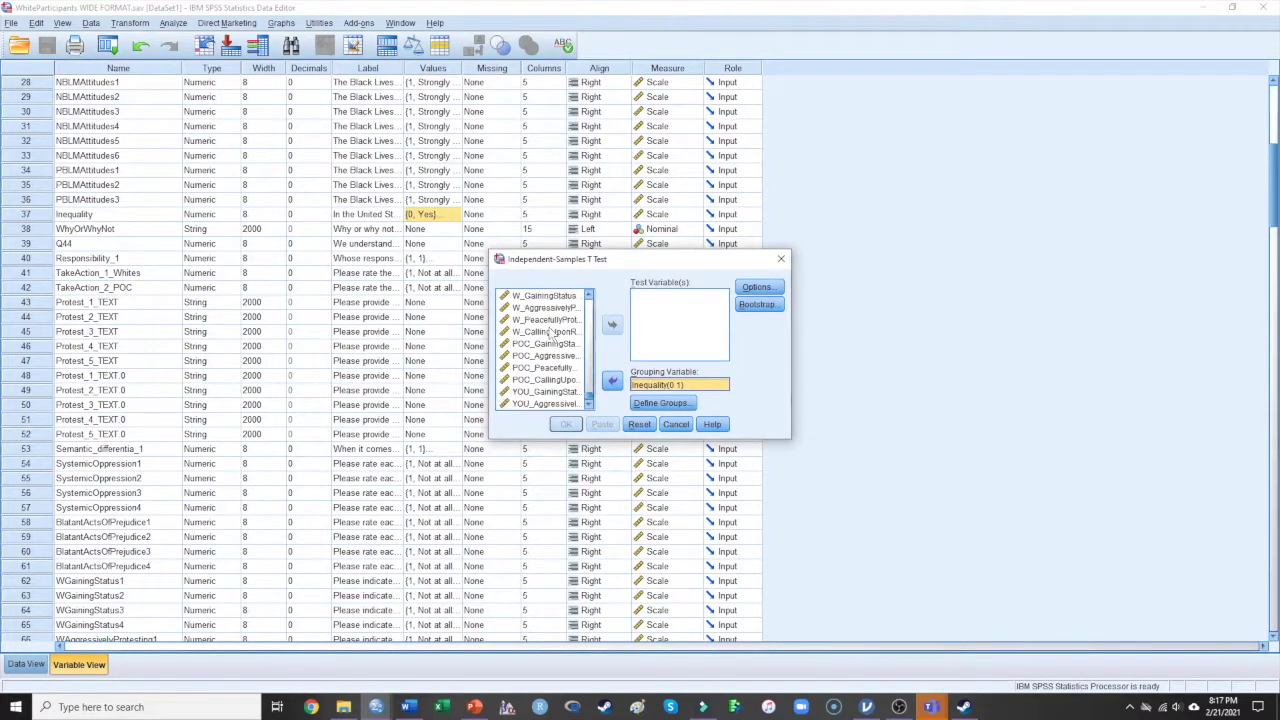
click(543, 367)
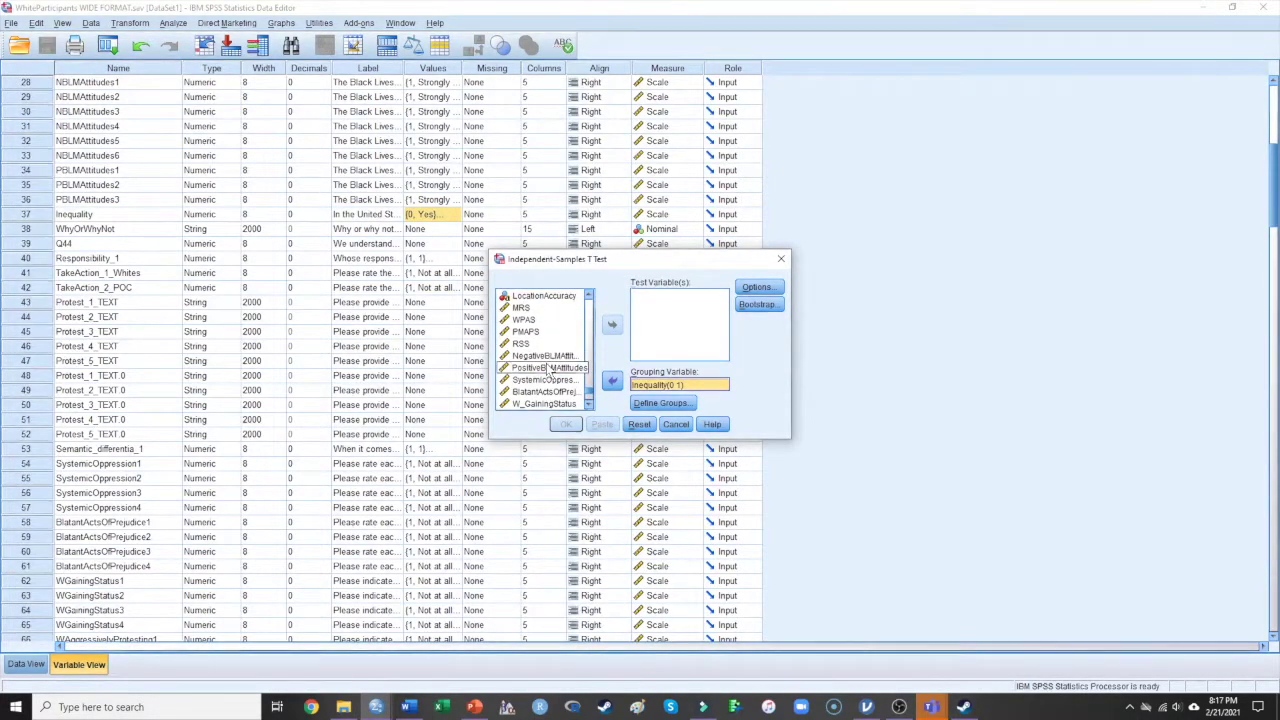
click(615, 328)
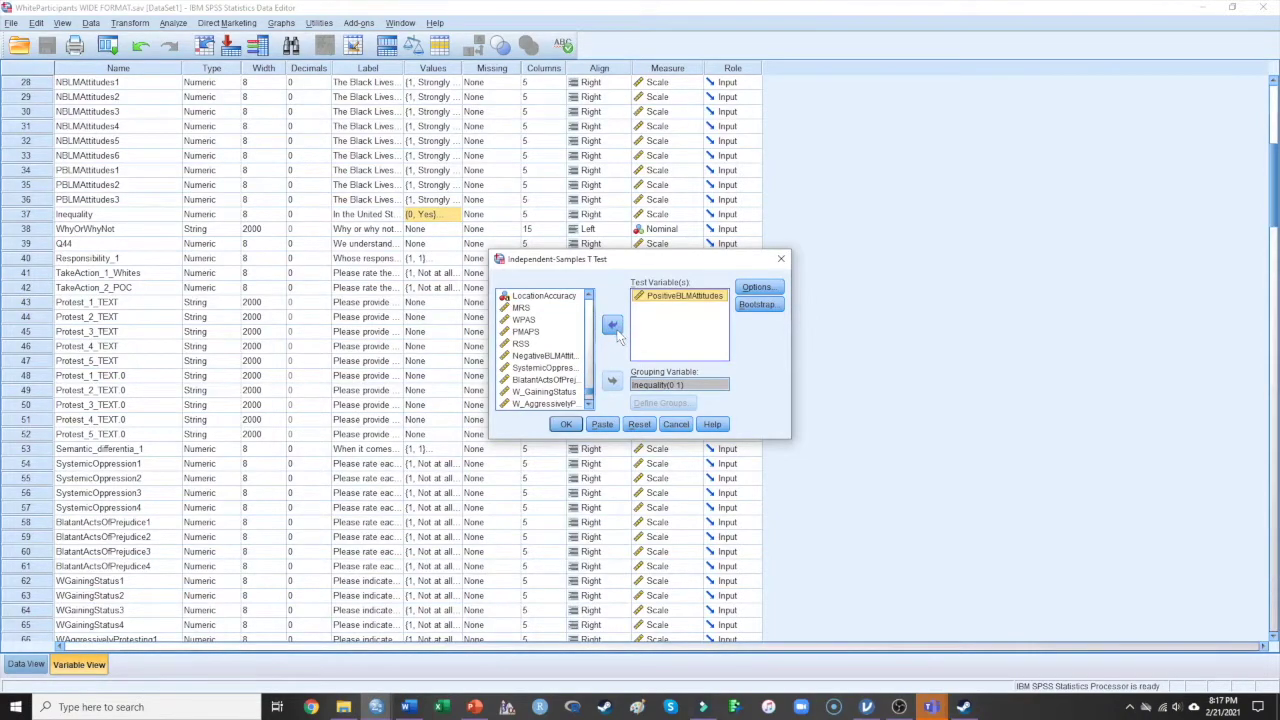
click(540, 357)
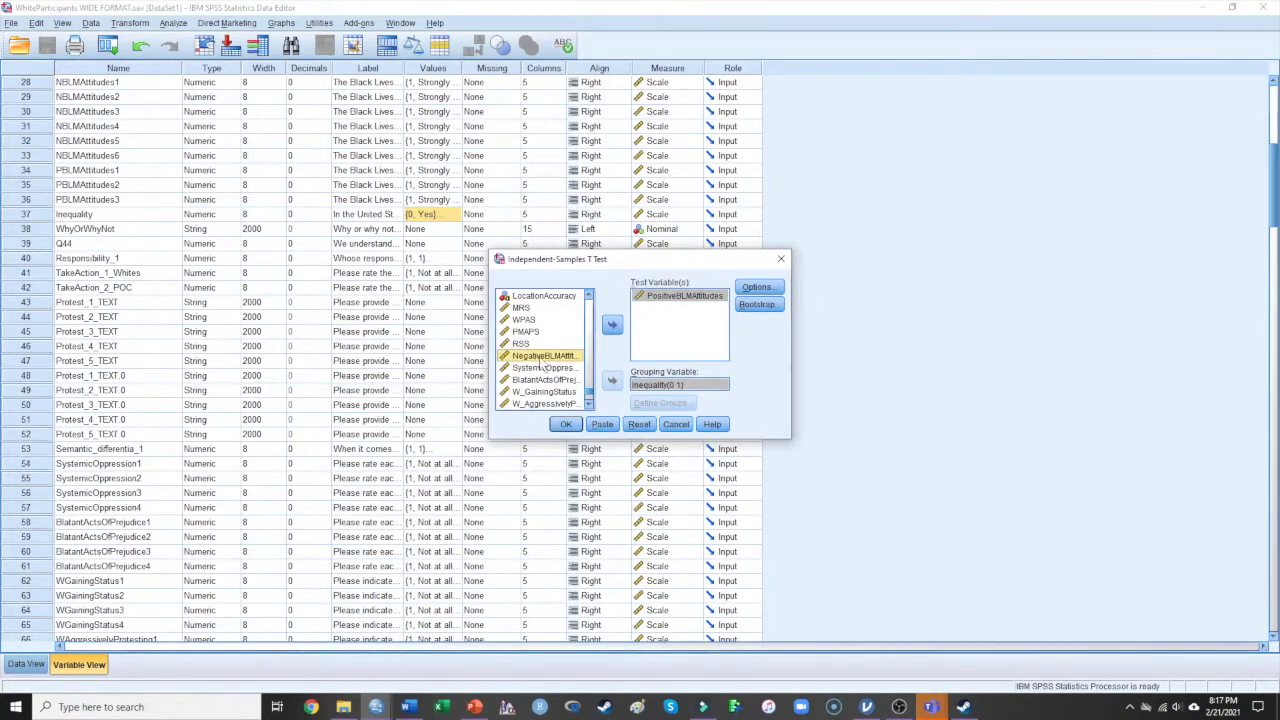
click(612, 325)
- Review the t test's confidence interval and missing-value options, cancel out of them, and run the test
click(763, 289)
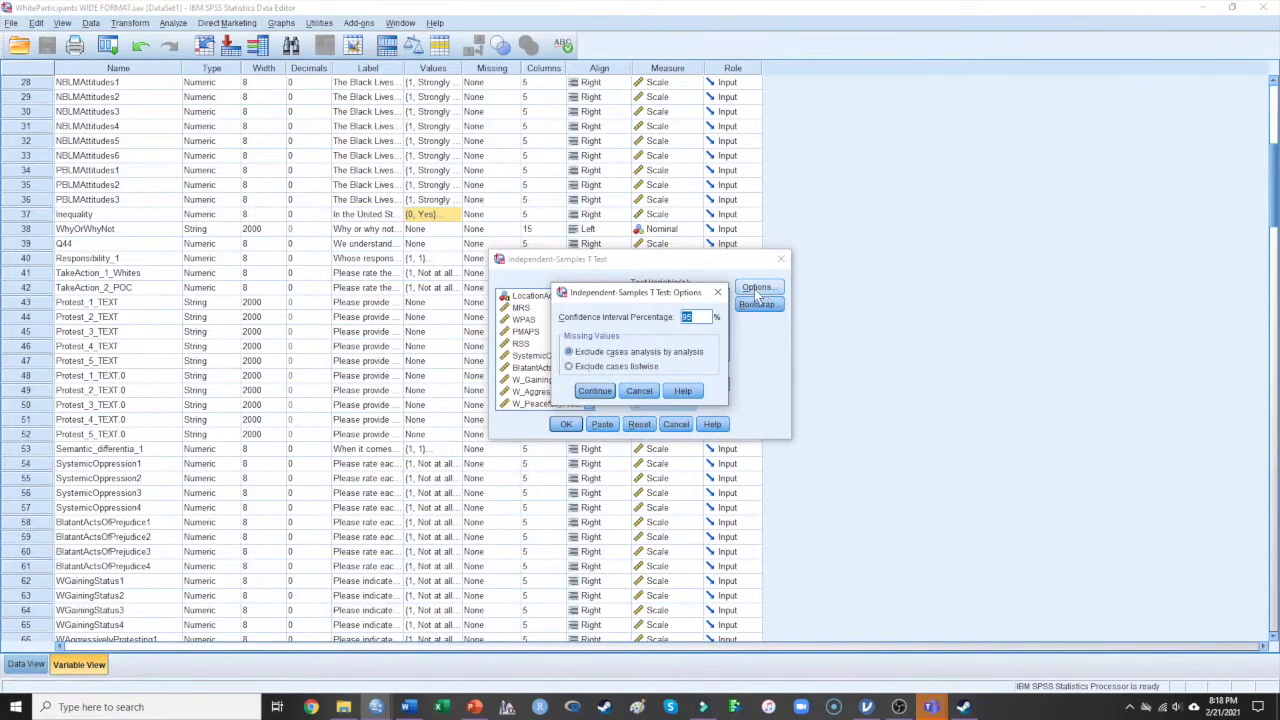
click(638, 392)
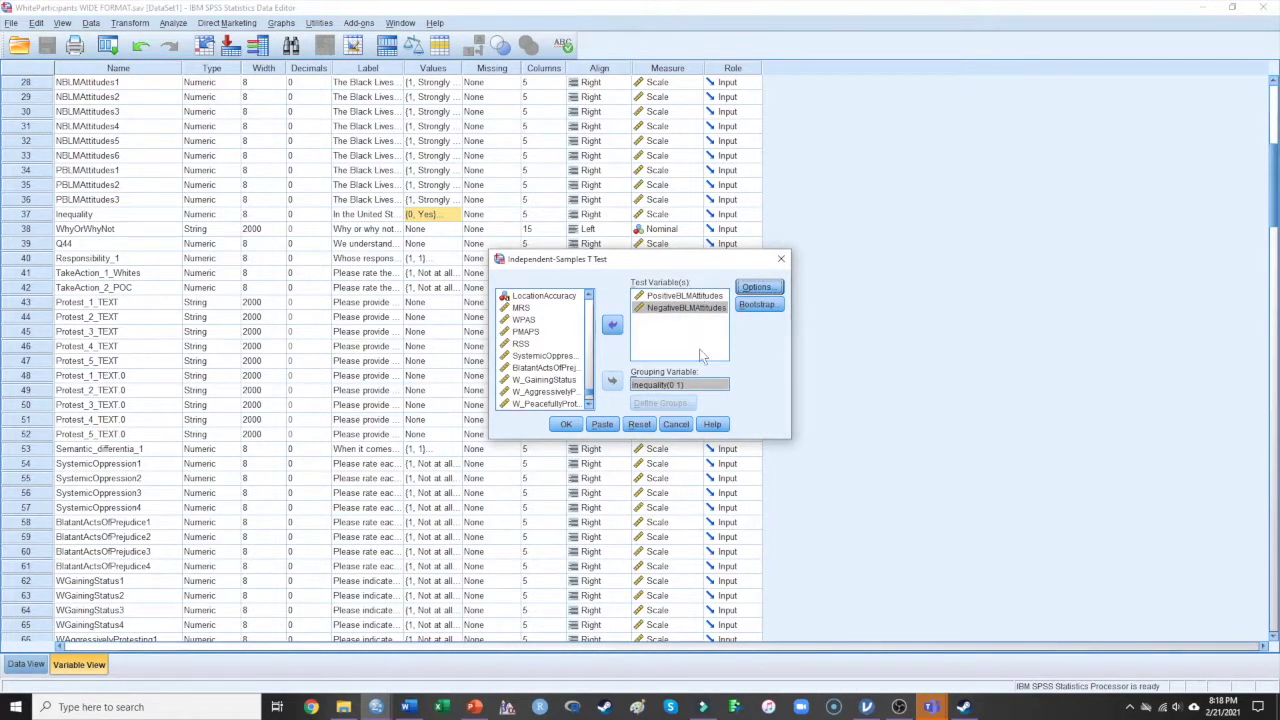
click(566, 425)
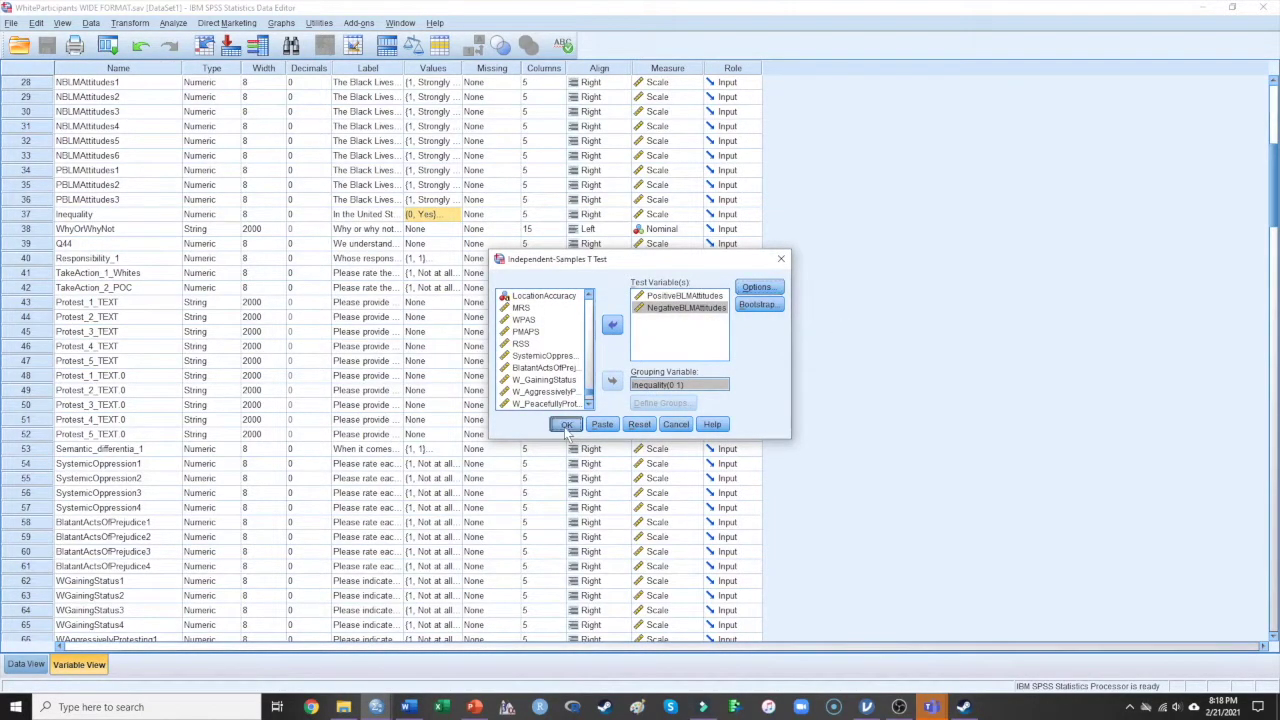